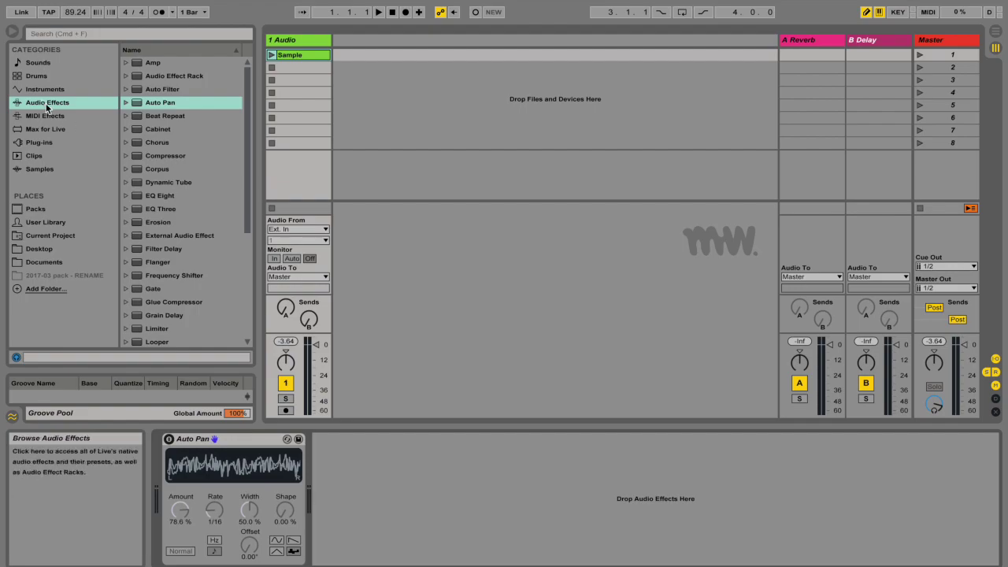
Audition the Sample clip without the effect, and replace the track's existing Auto Pan with a fresh default Auto Pan
click(273, 56)
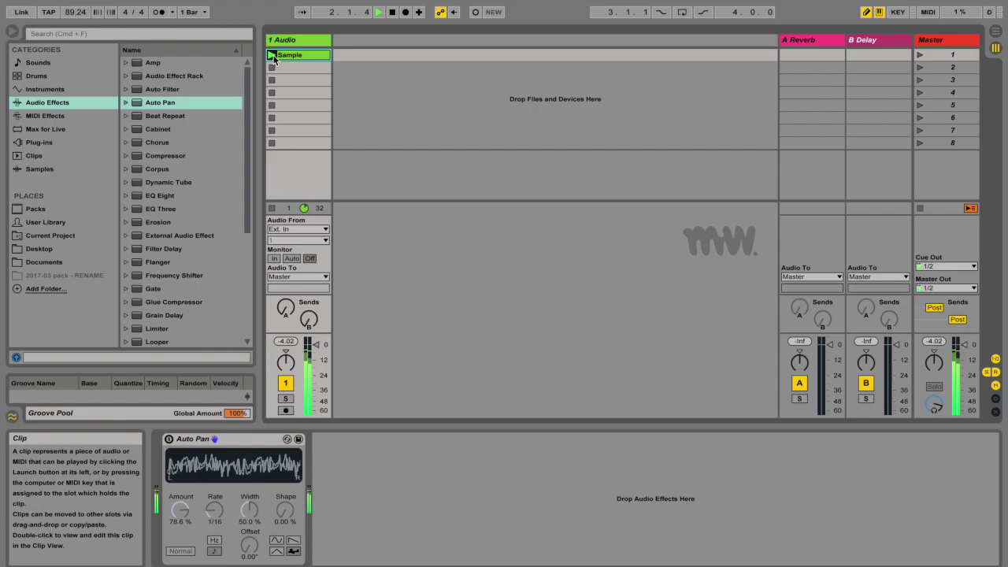
key(space)
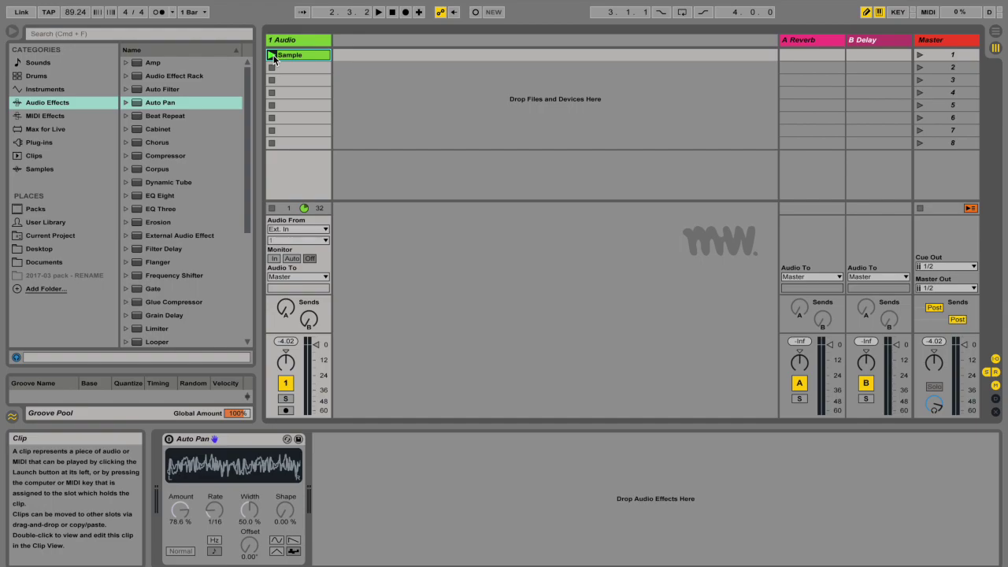
click(199, 439)
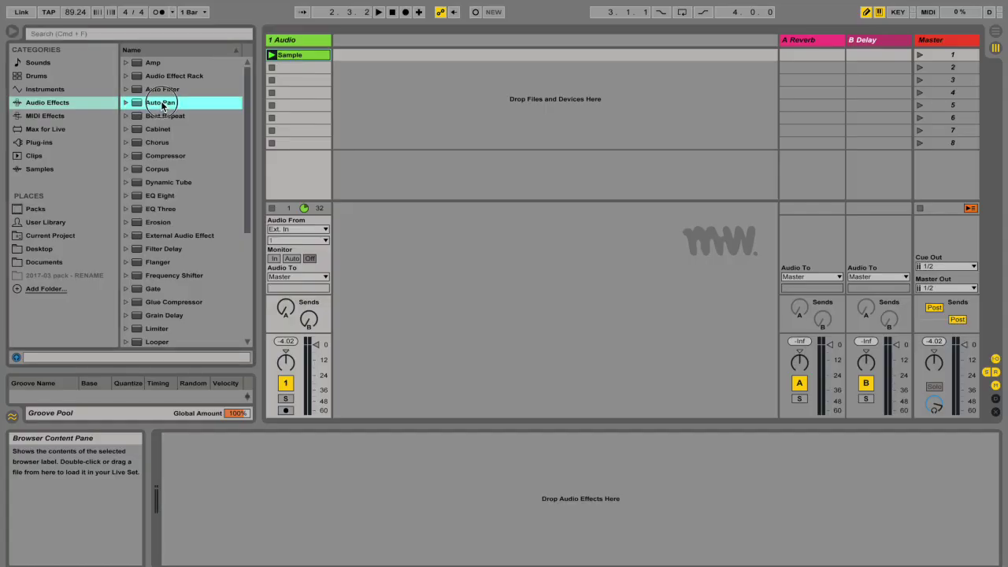
drag(169, 101, 199, 479)
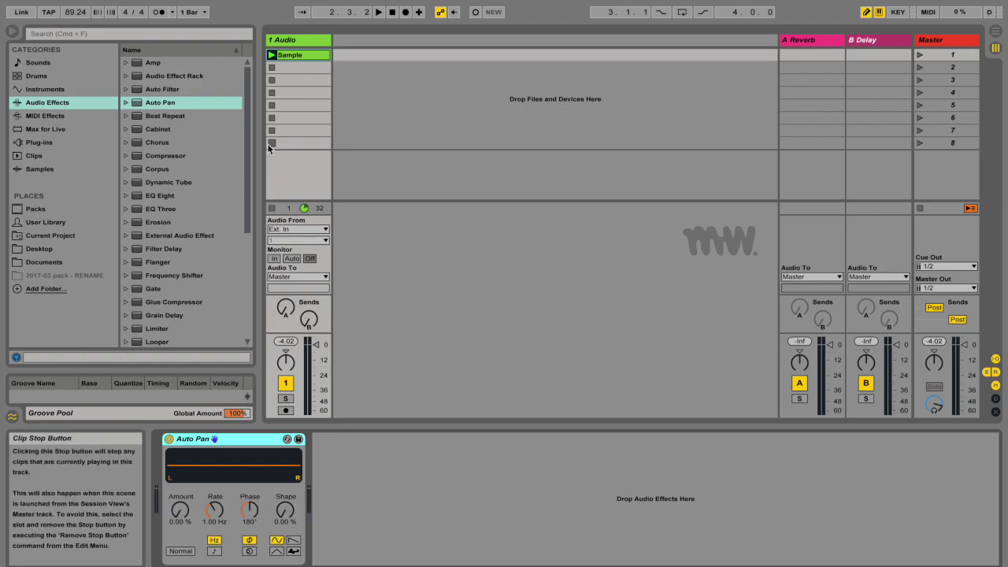
Play the Sample clip while setting Auto Pan's Amount to 100%, Rate to 1.58 Hz, Phase to 351° and Shape to 42.9%
click(272, 55)
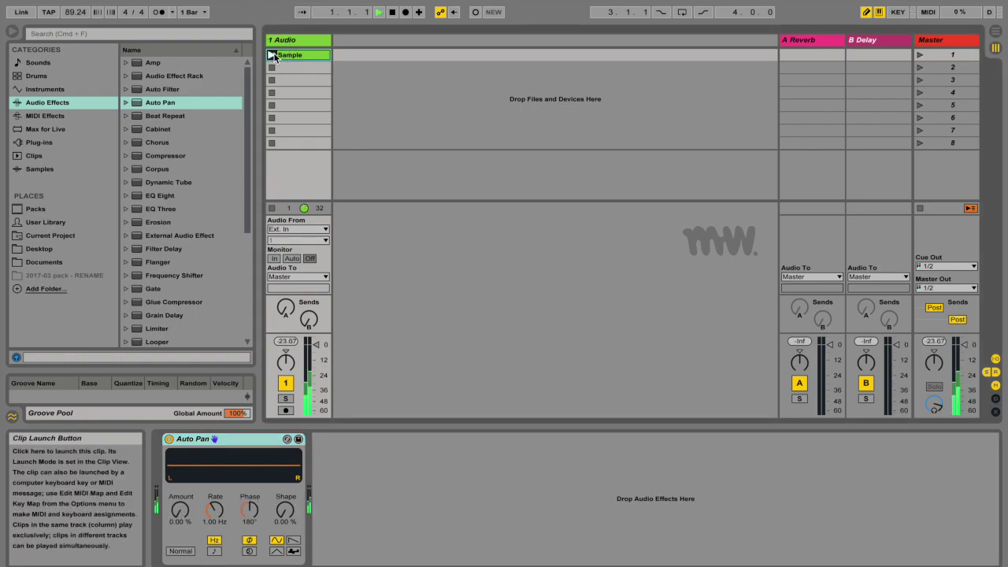
drag(180, 509, 180, 453)
drag(216, 511, 250, 472)
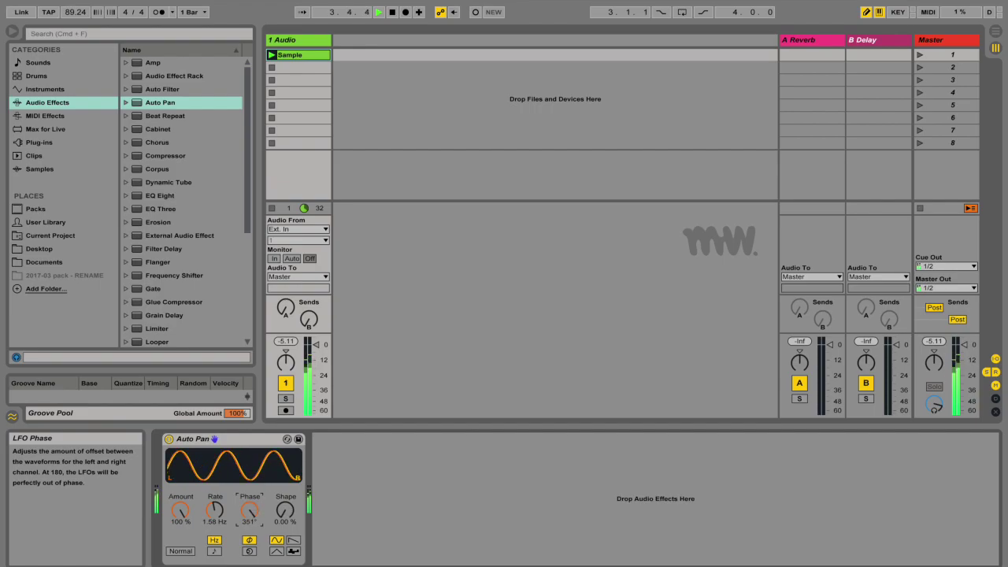
drag(286, 510, 286, 491)
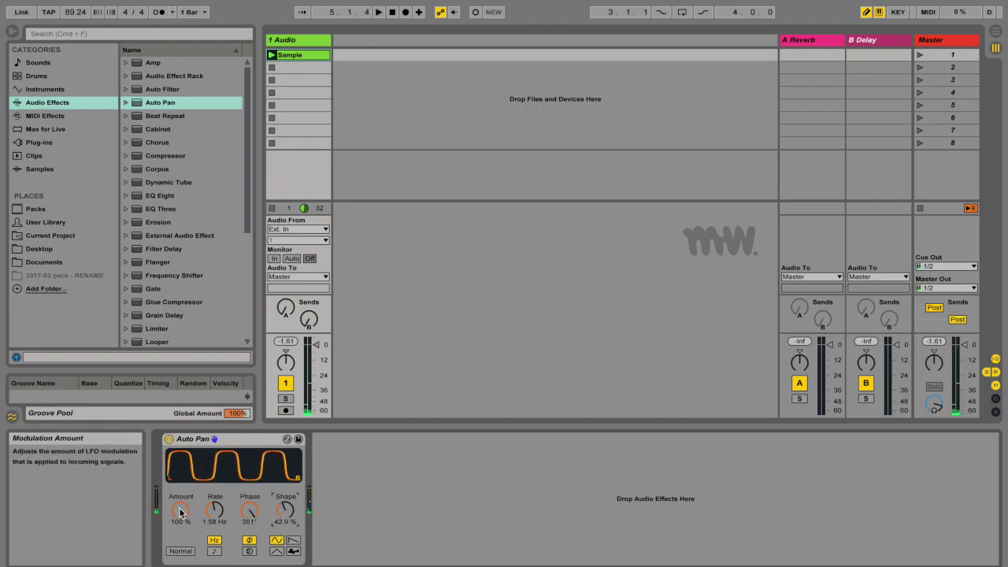
Lower Auto Pan's Amount to 0% and its Rate to 0.11 Hz
drag(180, 513, 180, 552)
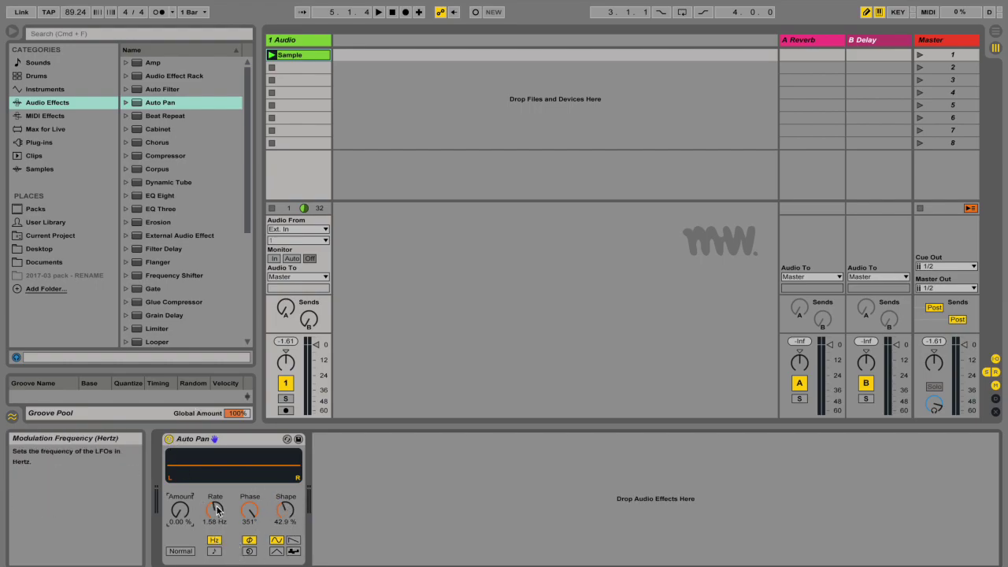
drag(215, 510, 216, 531)
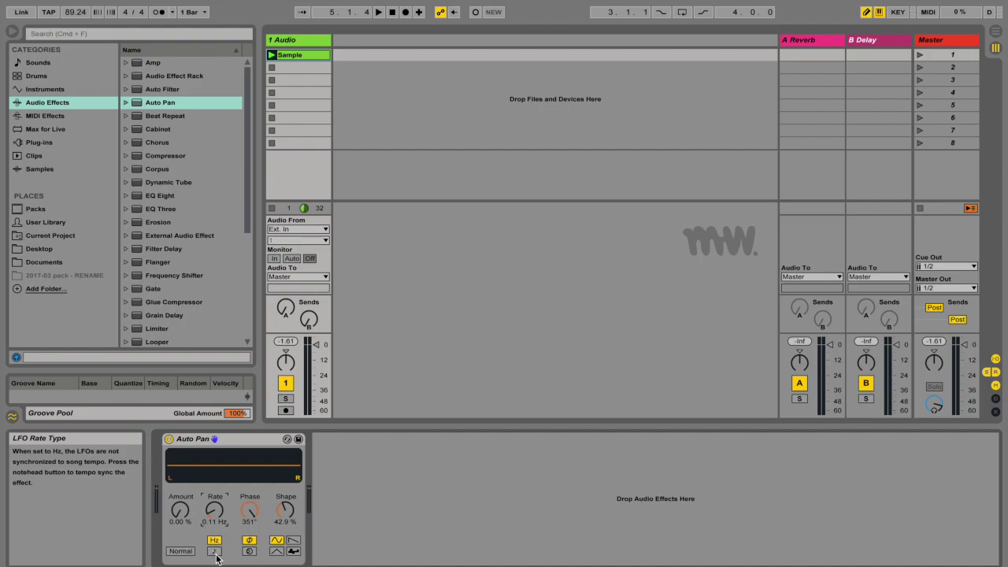
Switch Auto Pan's LFO rate to tempo-synced beat divisions, try 1/64, and set the Rate to 6
click(214, 552)
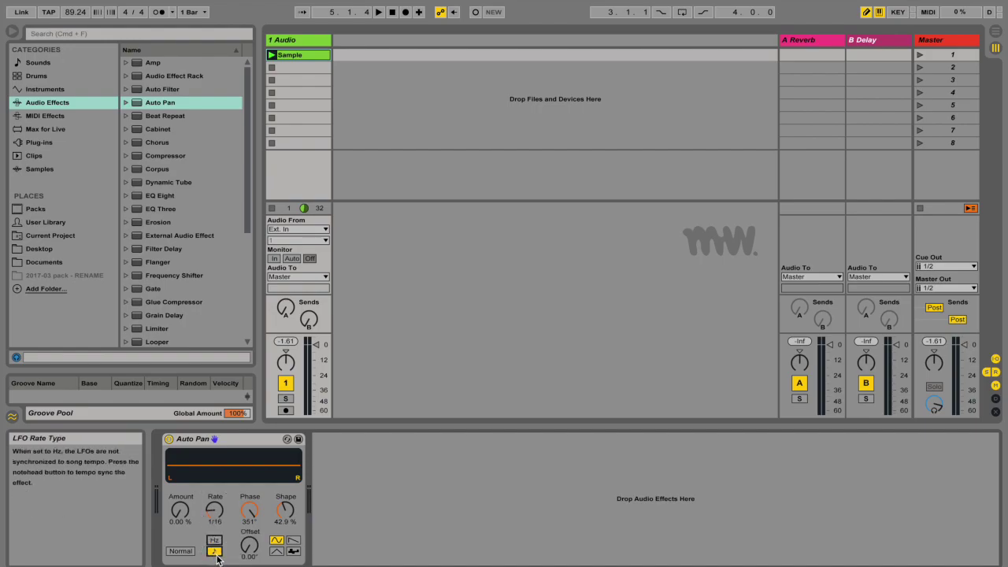
drag(214, 516, 225, 531)
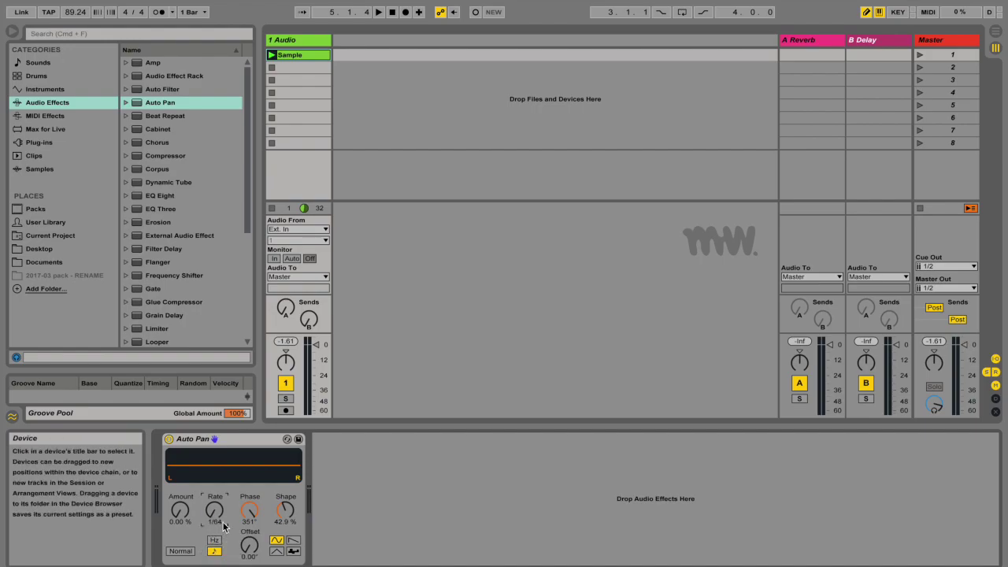
mouse_move(214, 510)
mouse_down()
mouse_move(215, 519)
mouse_move(215, 509)
mouse_up()
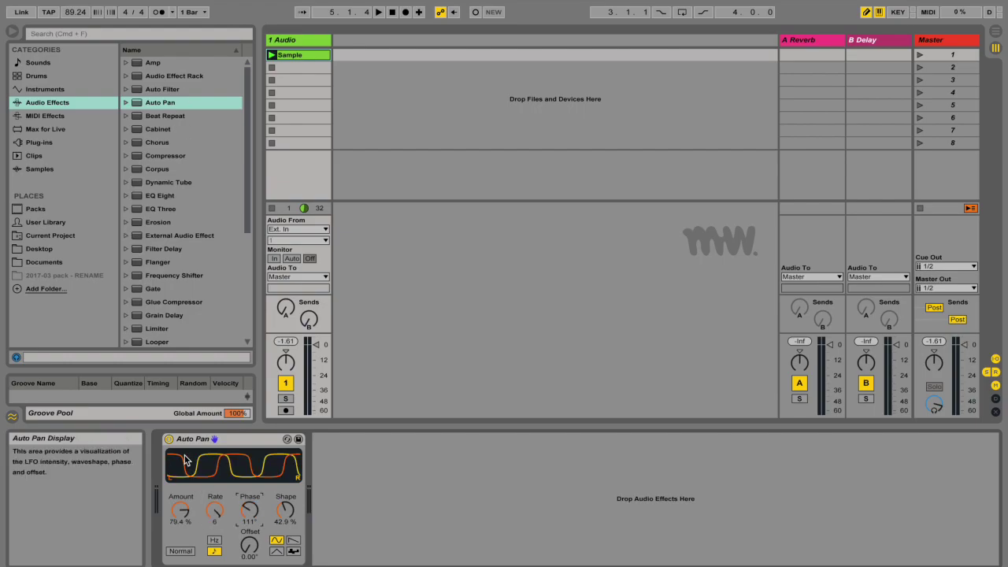
Set Auto Pan's Phase to 0° and, during a short playback, set Amount to 100% and Rate to 3/8
mouse_move(249, 517)
mouse_down()
mouse_move(249, 480)
mouse_move(249, 525)
mouse_up()
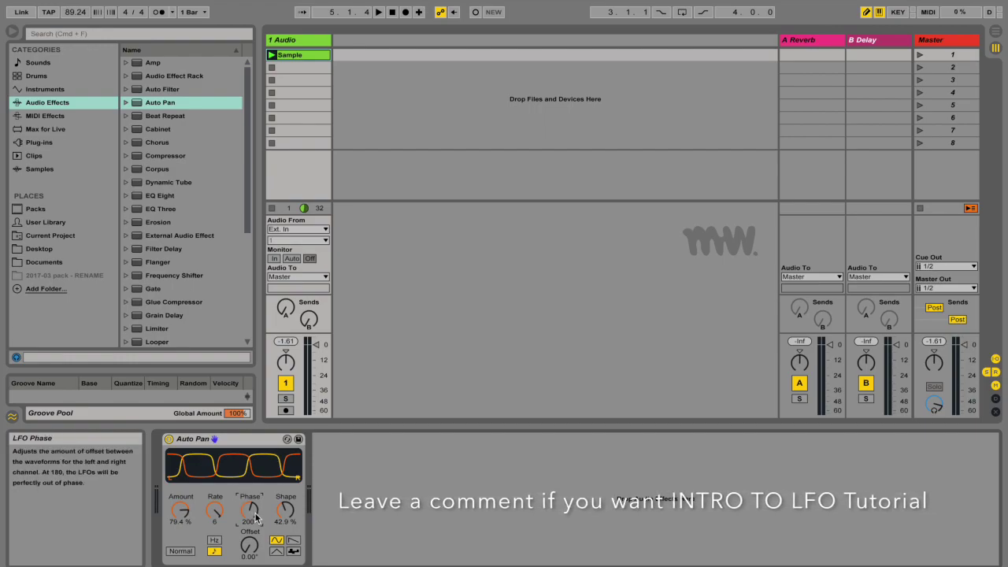
drag(256, 516, 249, 522)
key(space)
drag(180, 510, 214, 500)
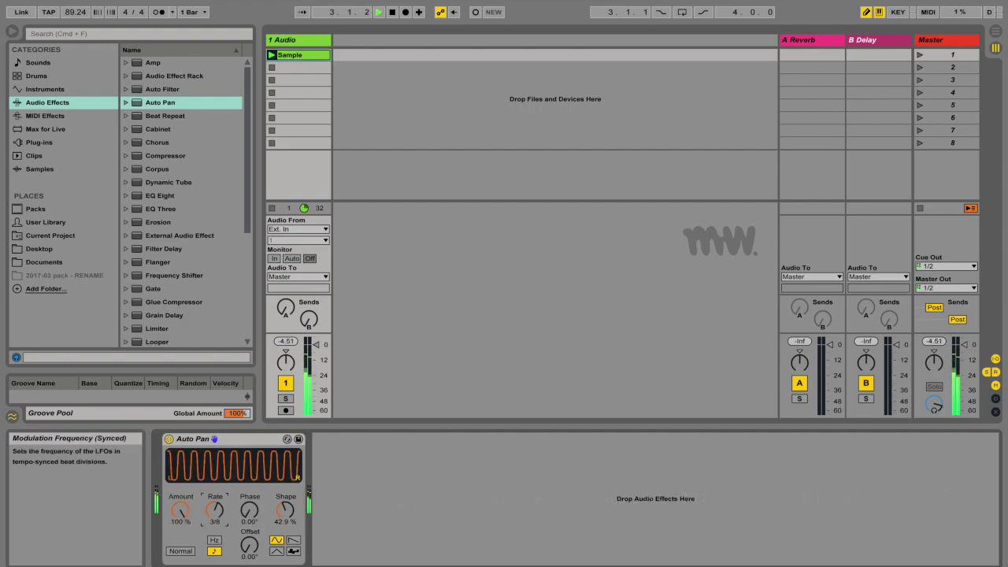
key(space)
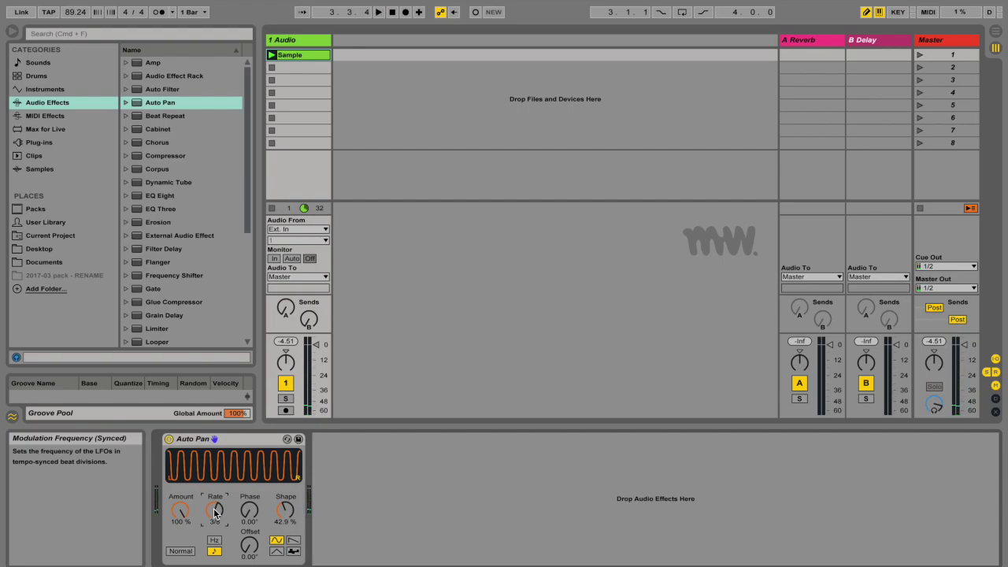
Set Auto Pan's Phase to 180° and play the Sample clip to hear the panning
drag(250, 510, 249, 457)
text(180)
key(Return)
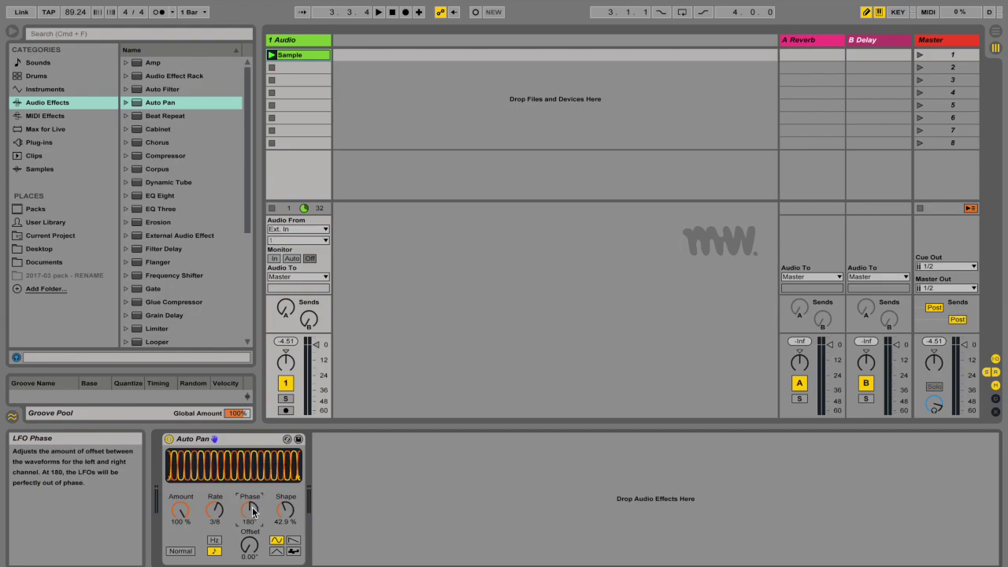
click(272, 55)
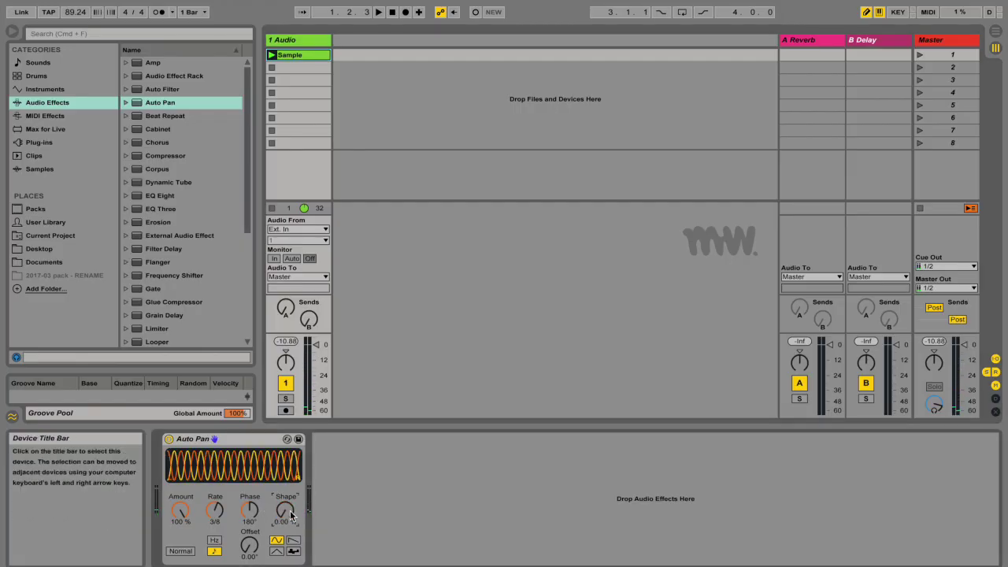
Set the synced Rate to 8, try Shape at 100%, and switch the LFO to a triangle waveform with Shape at 0%
drag(214, 510, 213, 513)
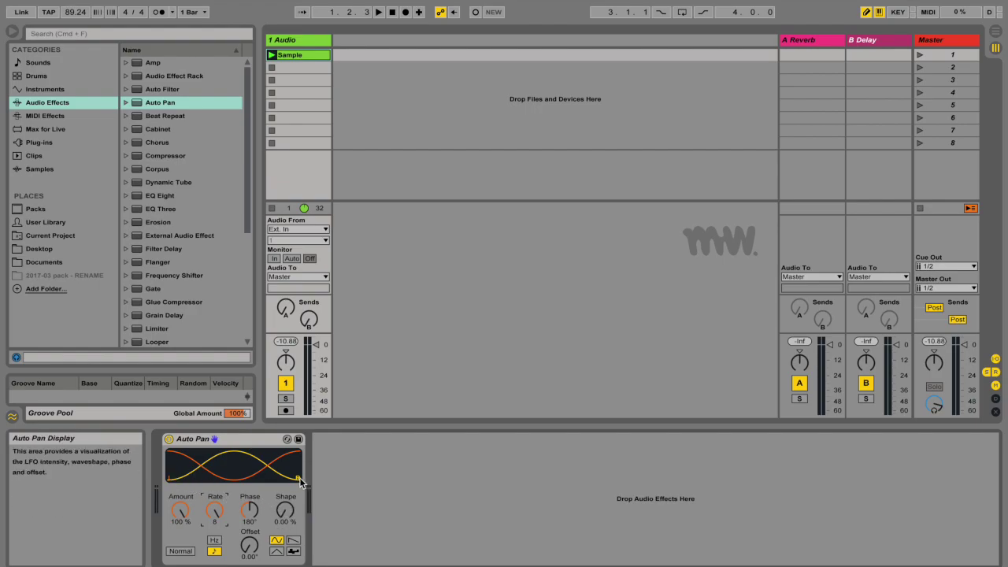
drag(285, 514, 289, 516)
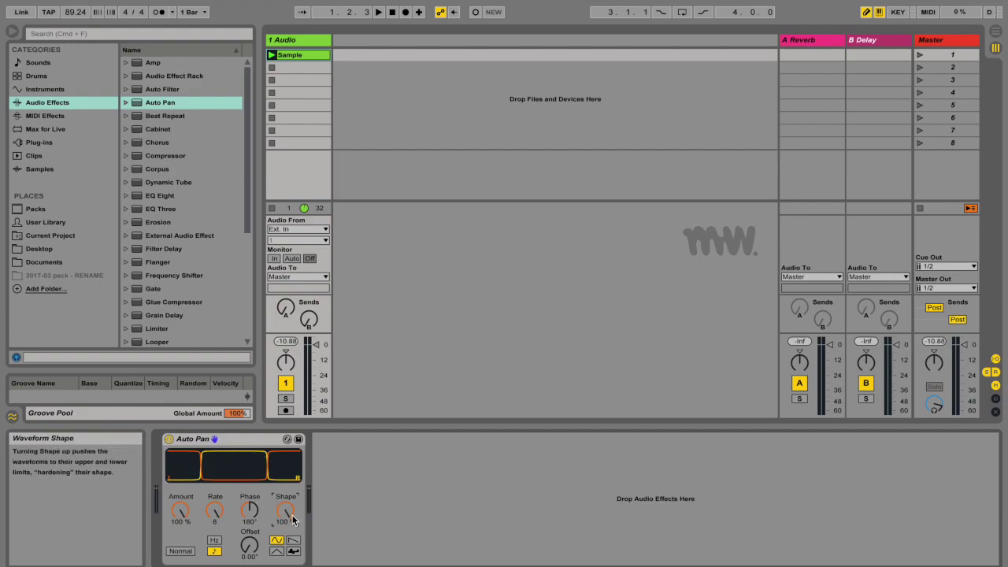
click(277, 550)
drag(285, 510, 285, 551)
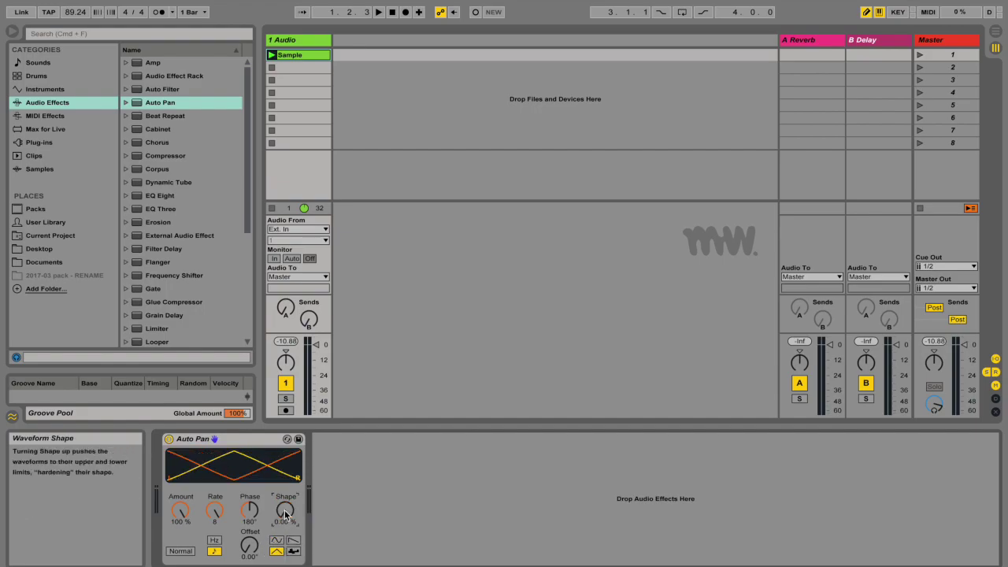
Compare the sawtooth and random LFO waveforms, trying a higher Shape on the random one, and return to the triangle waveform
click(293, 539)
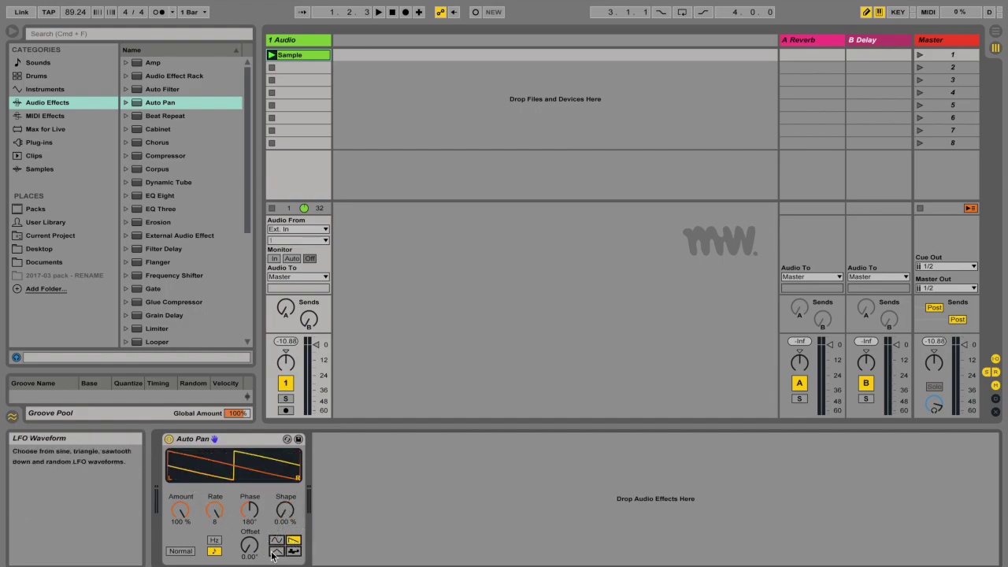
click(276, 551)
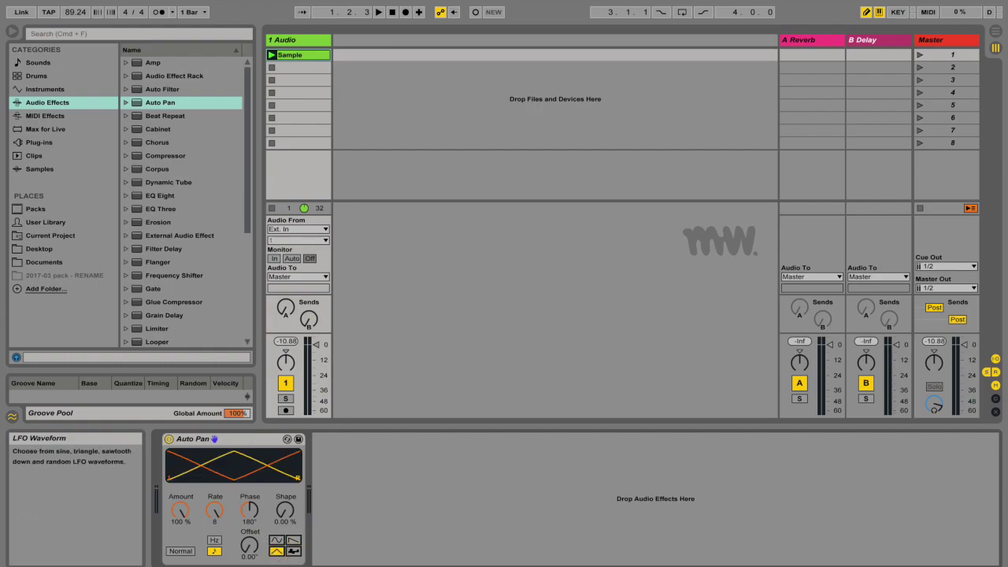
click(298, 553)
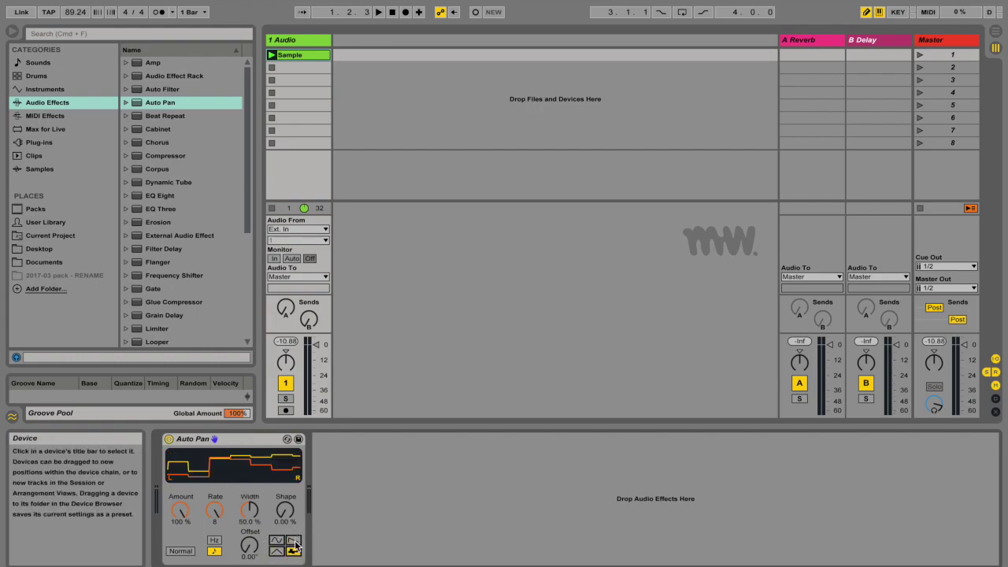
drag(286, 511, 286, 461)
click(276, 552)
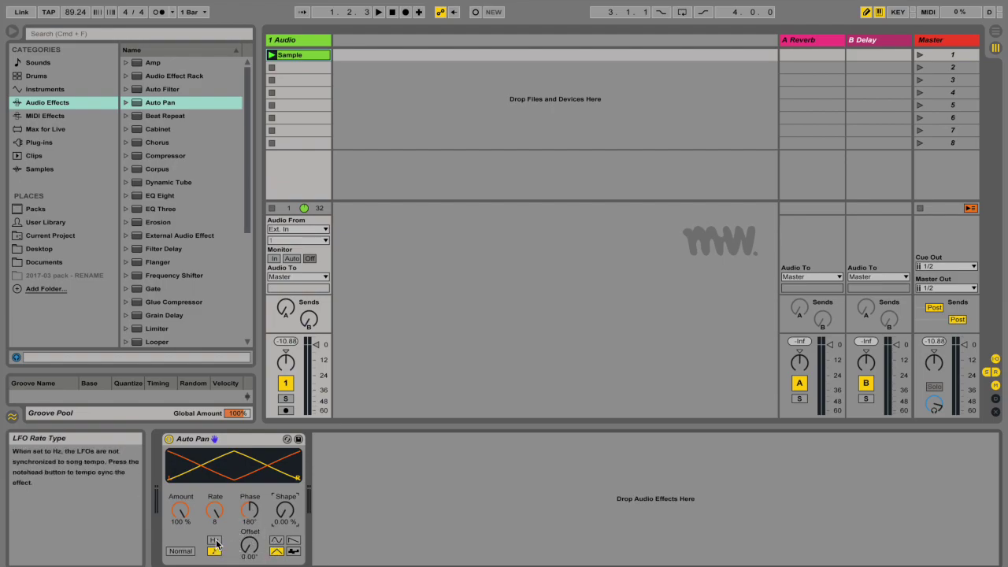
Compare the Hz rate type with tempo sync, return to tempo sync, and set Auto Pan's Offset to 100°
click(214, 541)
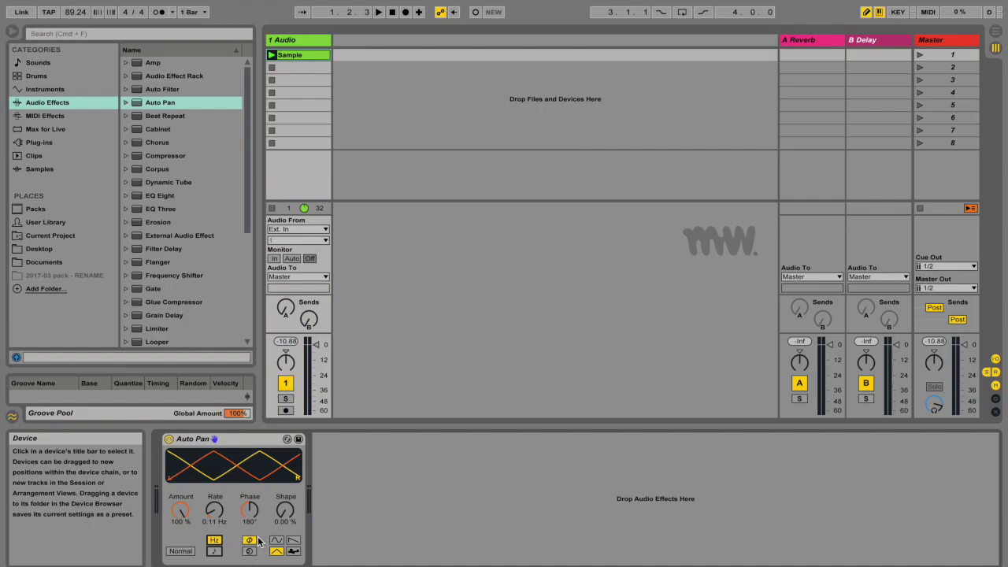
click(214, 551)
drag(249, 556, 248, 535)
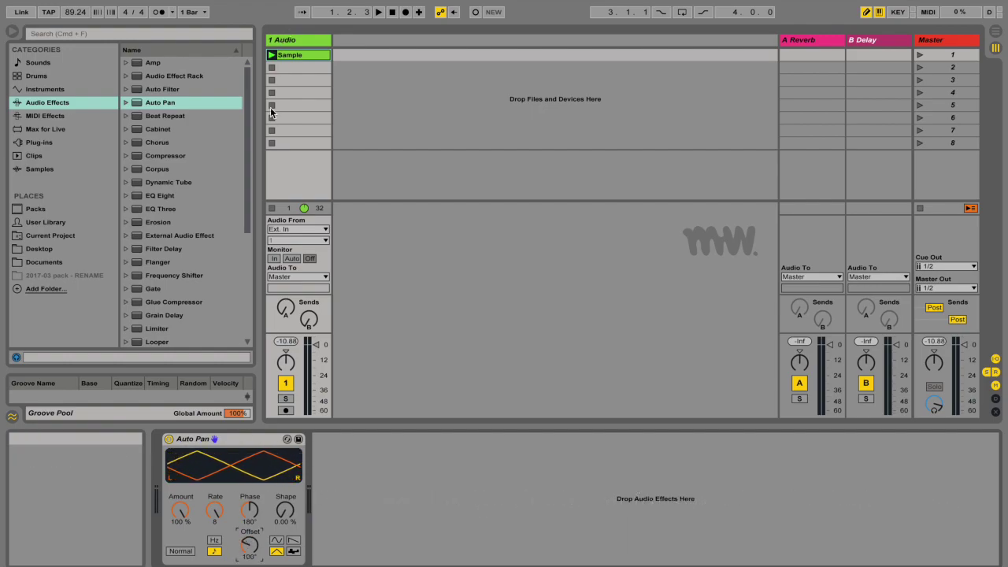
Switch the LFO rate to Hz and the stereo mode to Spin, and set Spin to 50%
click(216, 541)
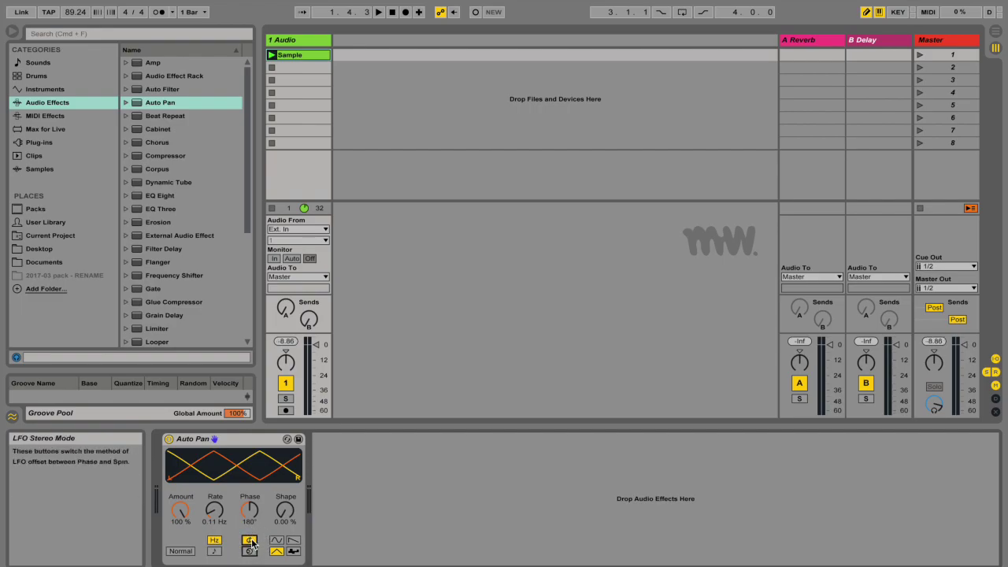
click(249, 551)
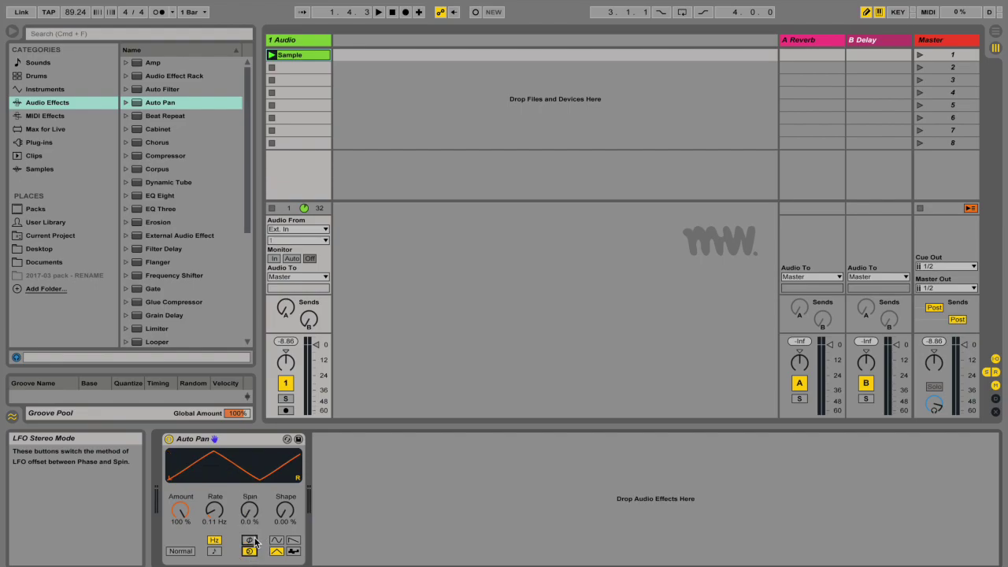
drag(249, 506, 252, 471)
Play the Sample clip while lowering Auto Pan's Spin to 0%
click(272, 55)
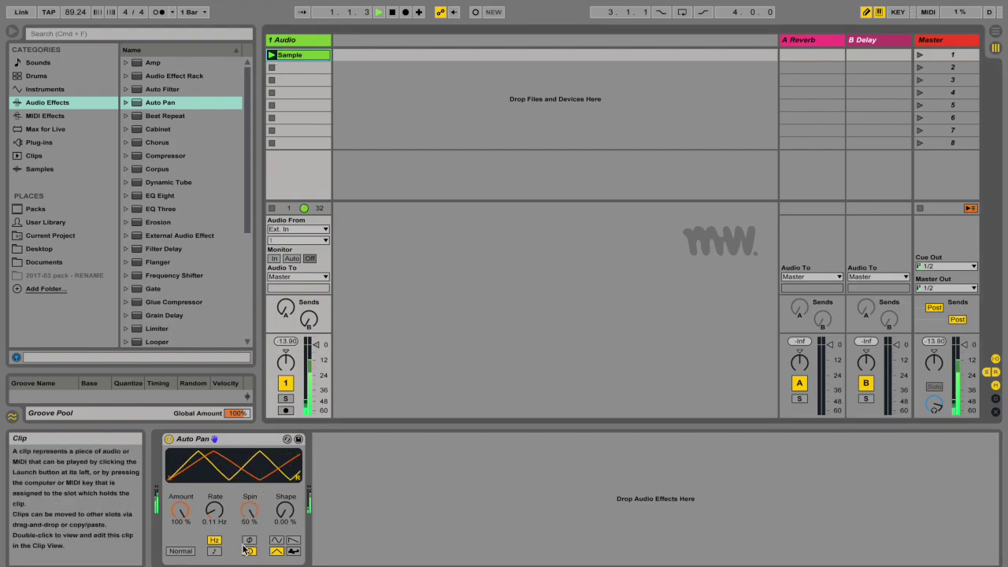
drag(250, 512, 250, 553)
mouse_move(249, 510)
mouse_down()
mouse_move(249, 471)
mouse_move(250, 512)
mouse_up()
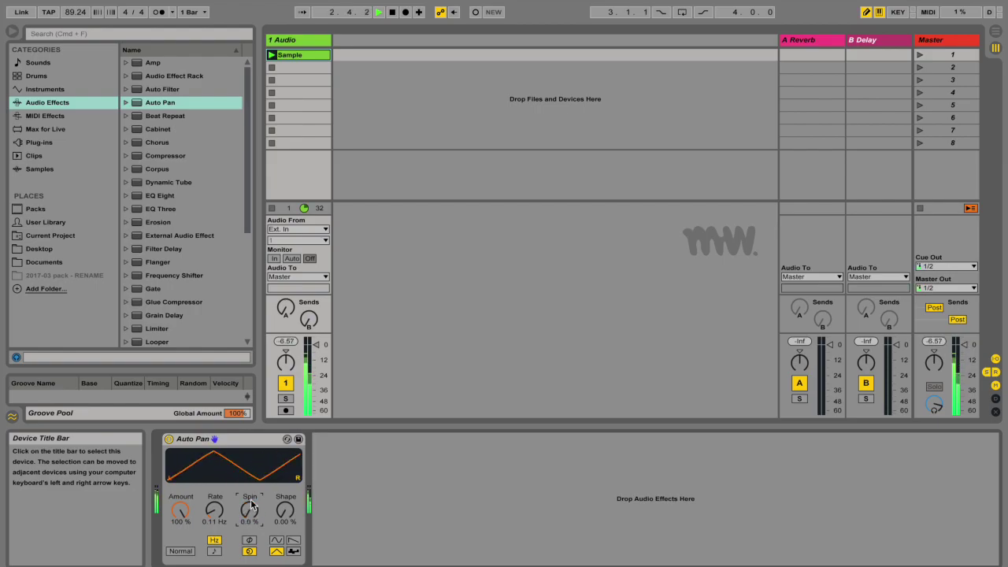
Try Auto Pan's LFO phase on Invert and set it back to Normal
click(181, 551)
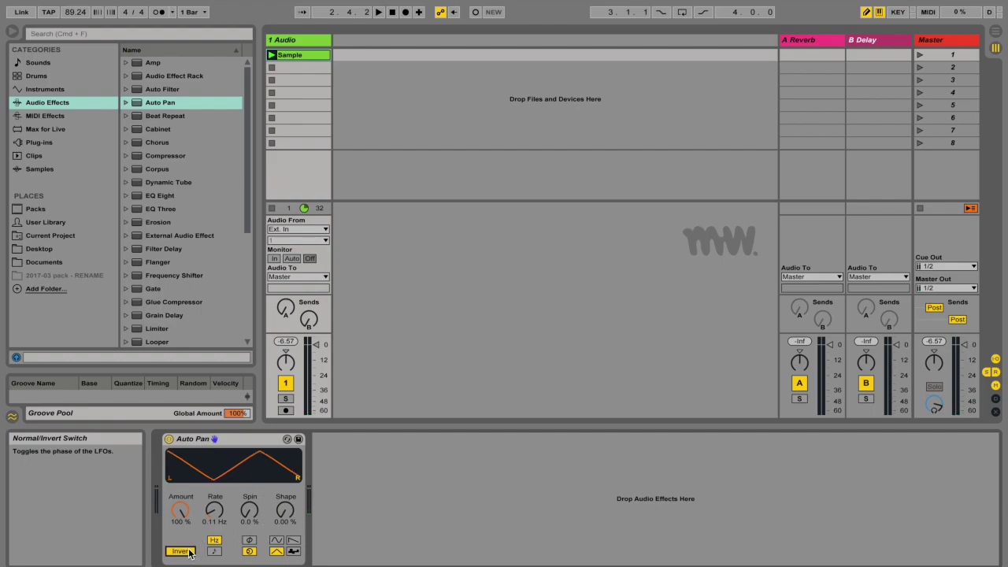
click(180, 553)
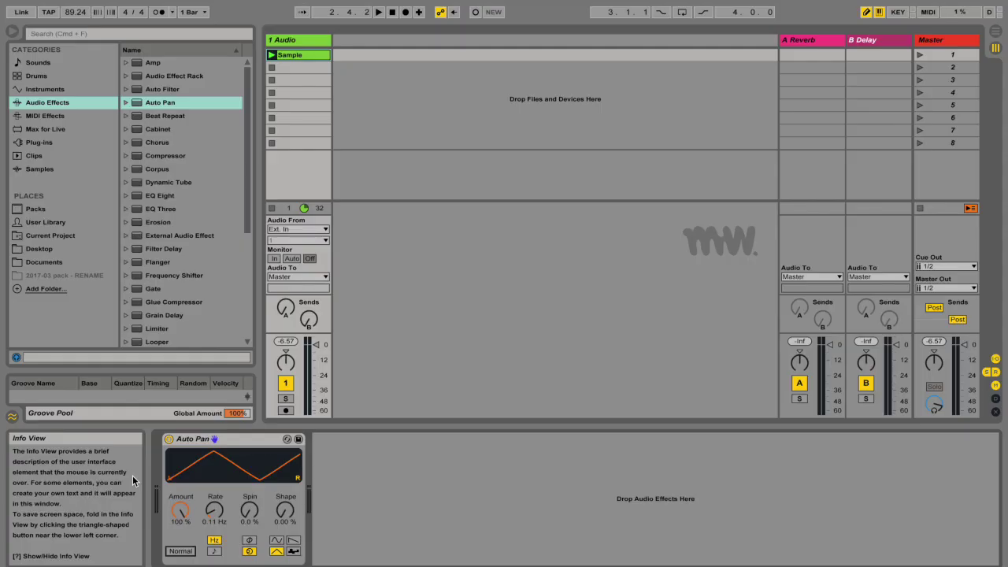
Raise Auto Pan's Rate to 90 Hz and switch the LFO rate back to tempo-synced beat divisions
click(254, 438)
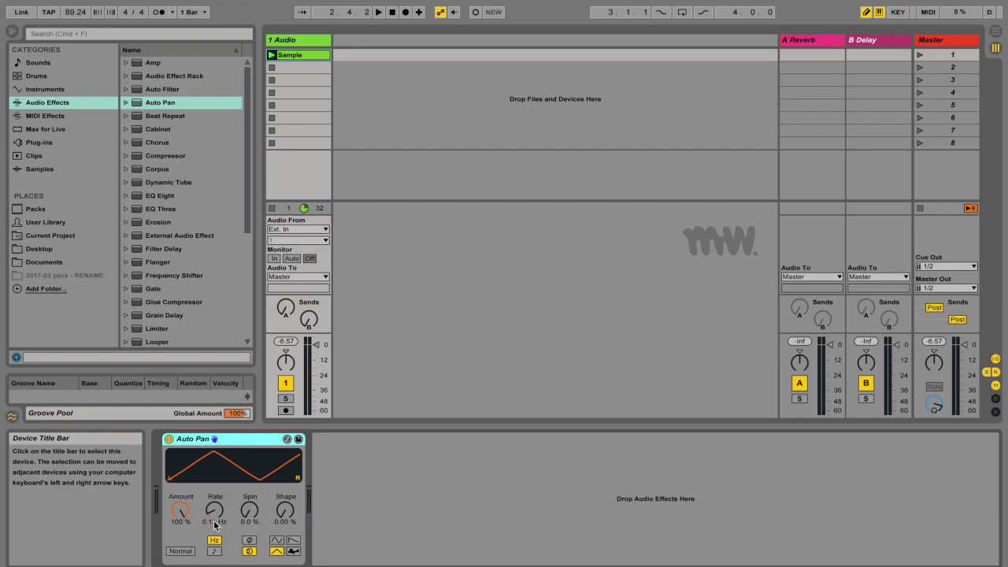
drag(216, 521, 213, 516)
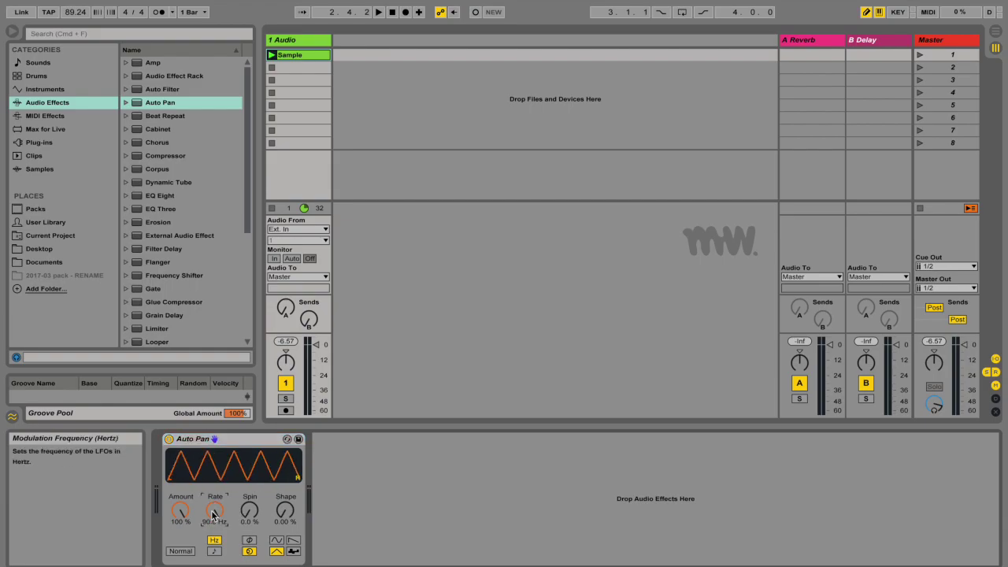
click(214, 550)
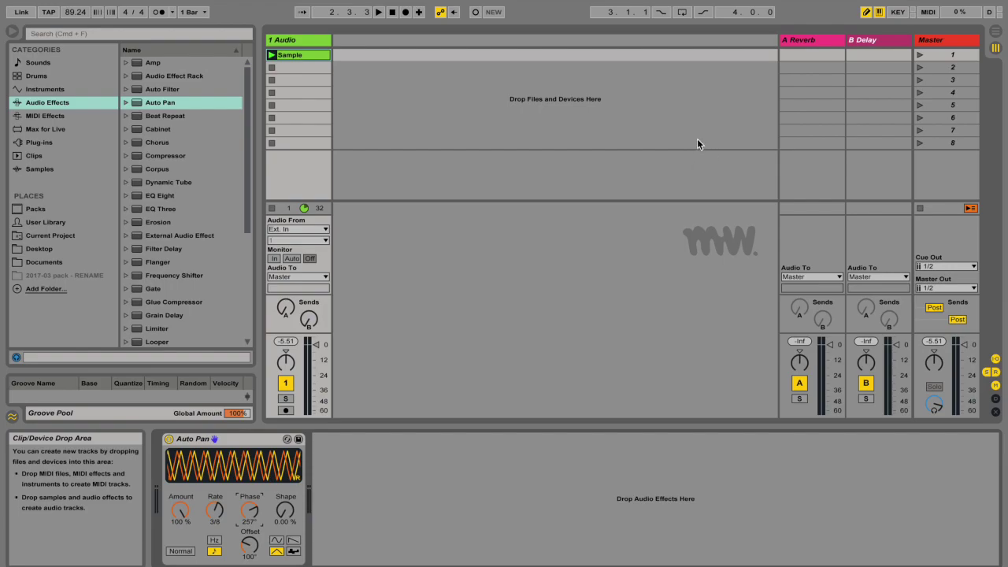
Inspect the Grand Piano track's devices and return track A's effect chain, selecting its Auto Pan
click(803, 41)
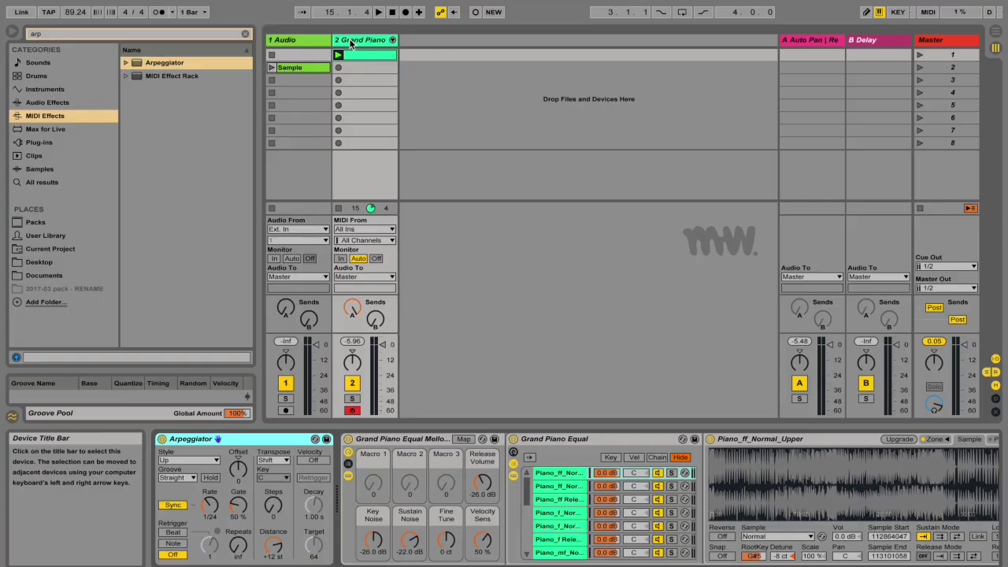
double_click(368, 60)
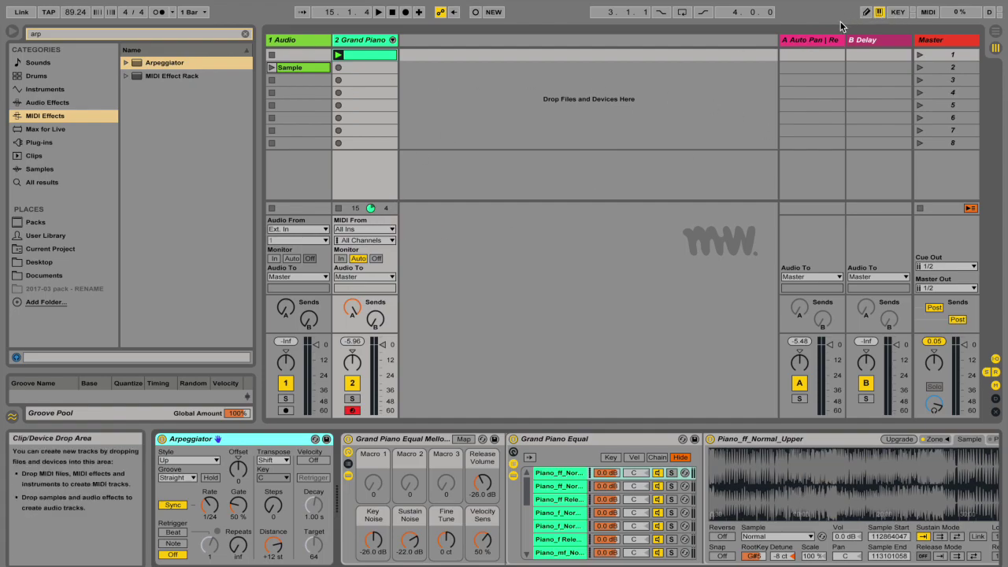
click(816, 37)
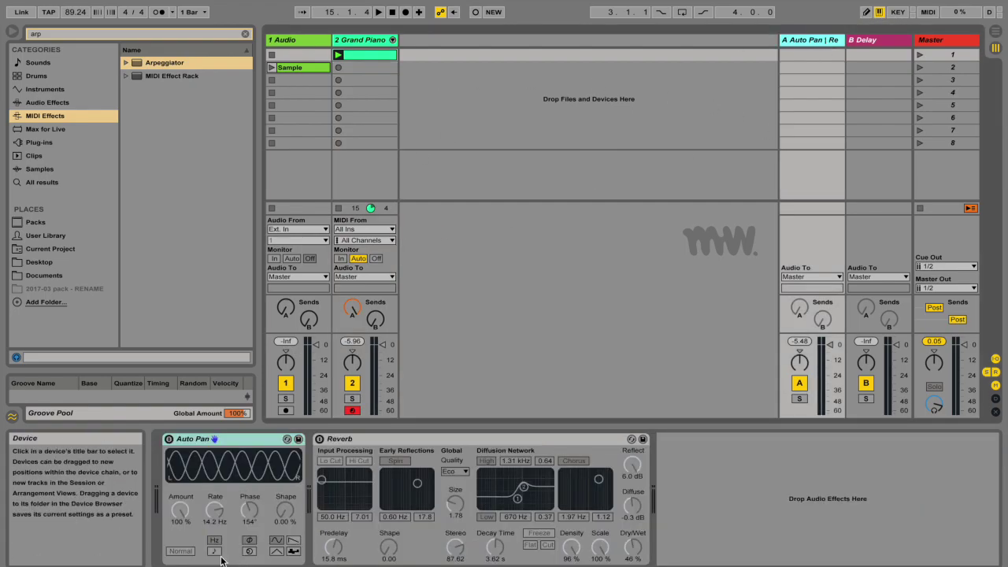
click(237, 441)
click(167, 438)
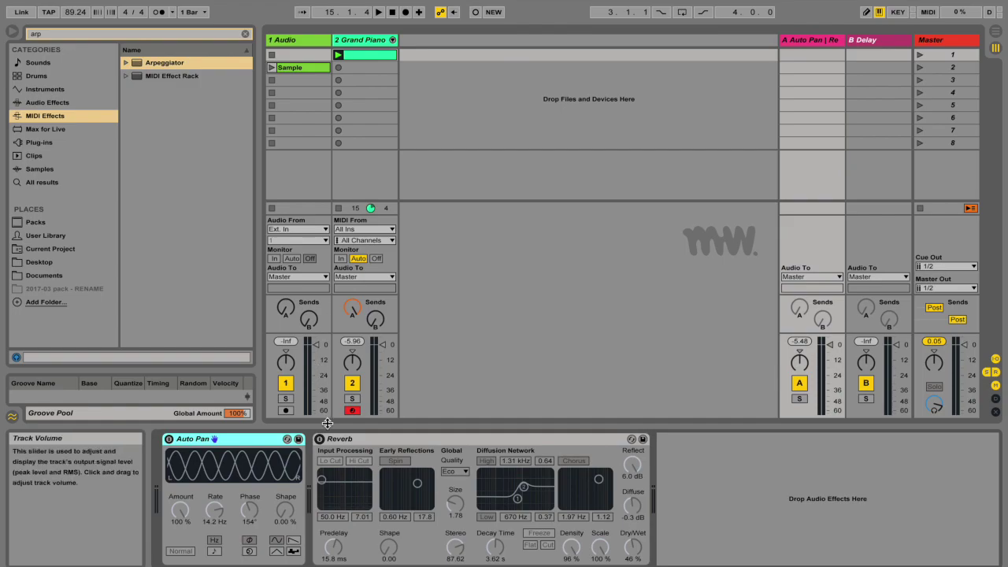
While the Grand Piano clip plays, activate Auto Pan and Reverb on return track A and raise Reverb's Dry/Wet to 83%
click(339, 56)
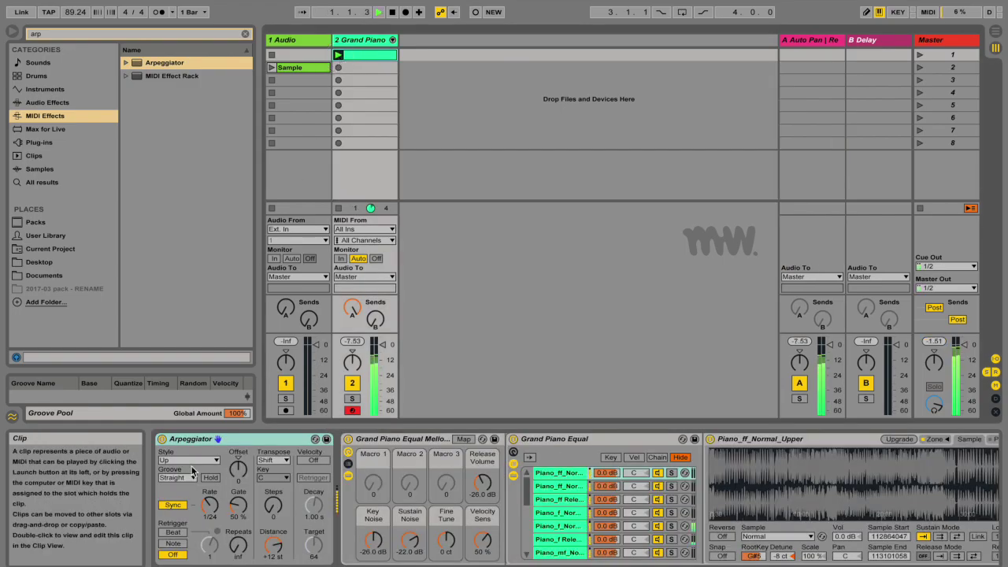
click(799, 39)
click(168, 439)
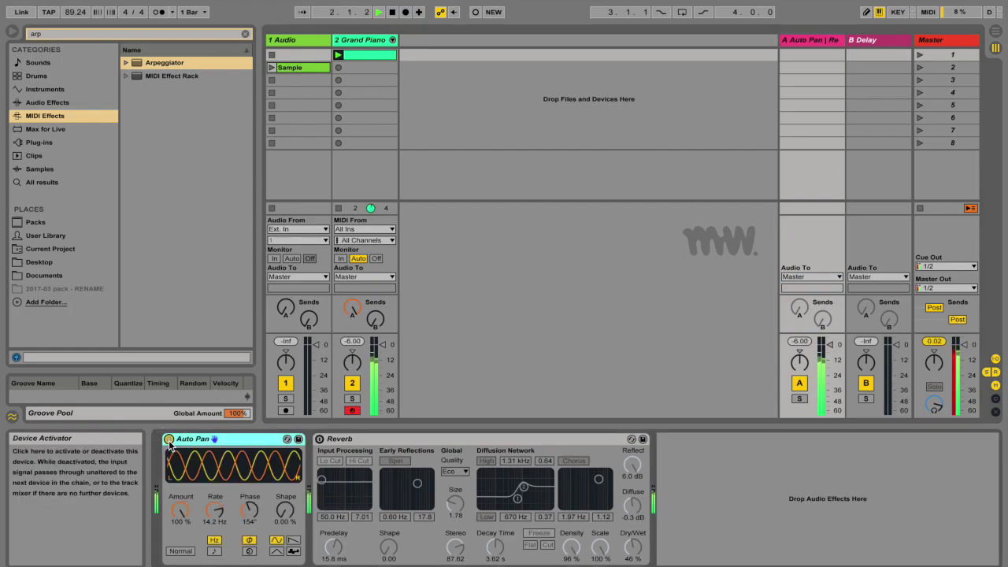
click(319, 439)
drag(633, 547, 632, 516)
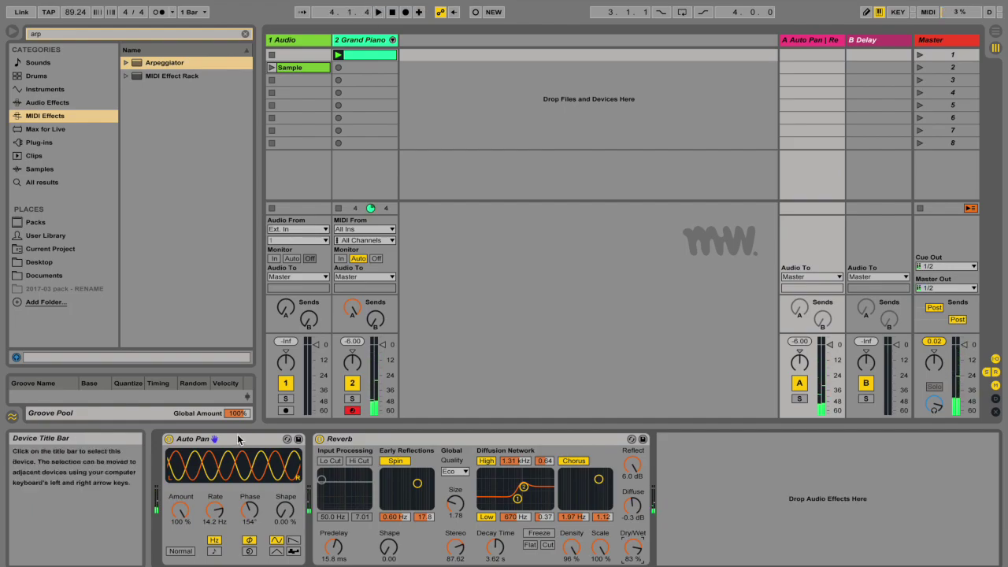
Try Auto Pan after Reverb on return track A with the Grand Piano clip playing, and move it back before Reverb
drag(237, 434, 721, 469)
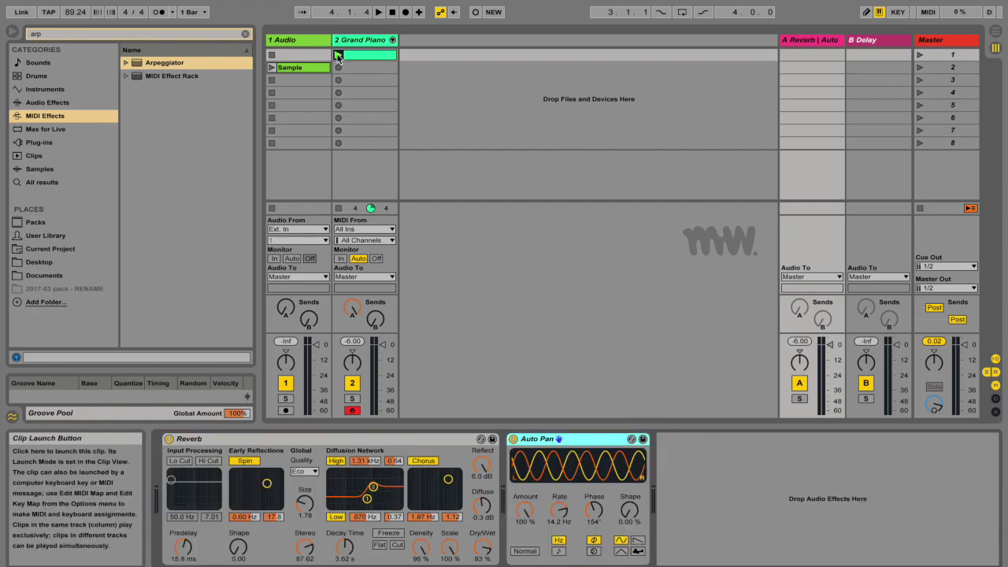
click(339, 55)
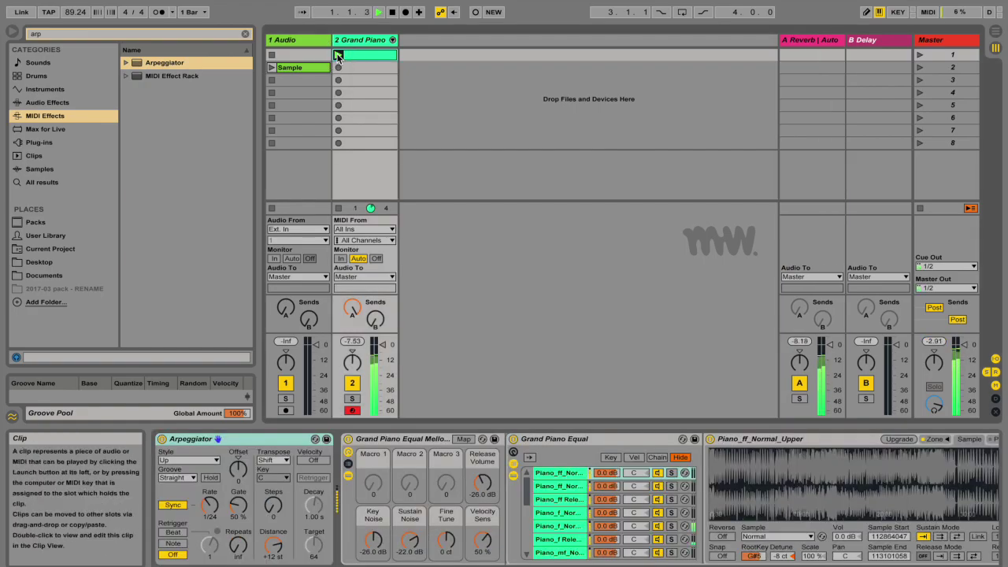
click(808, 52)
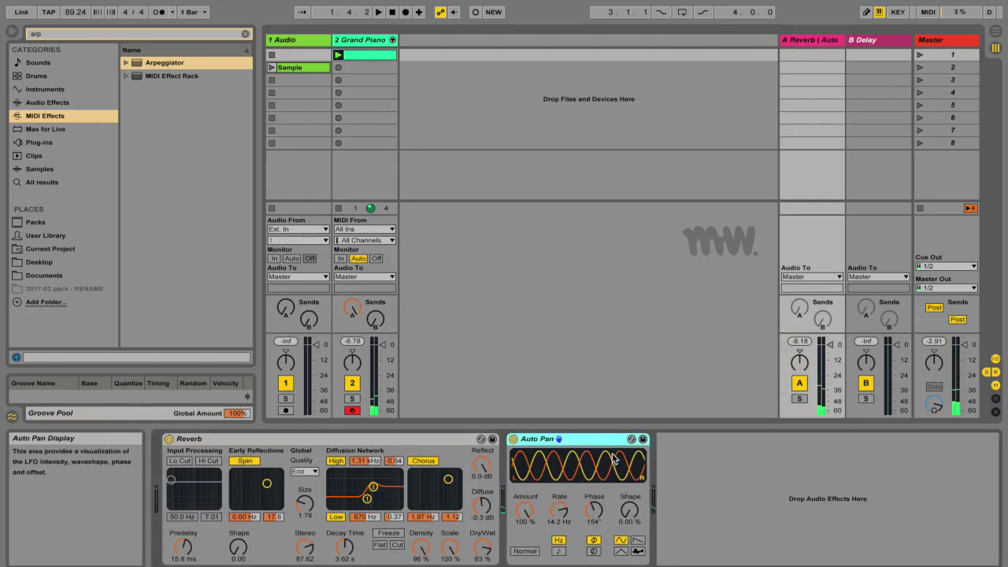
drag(535, 438, 233, 446)
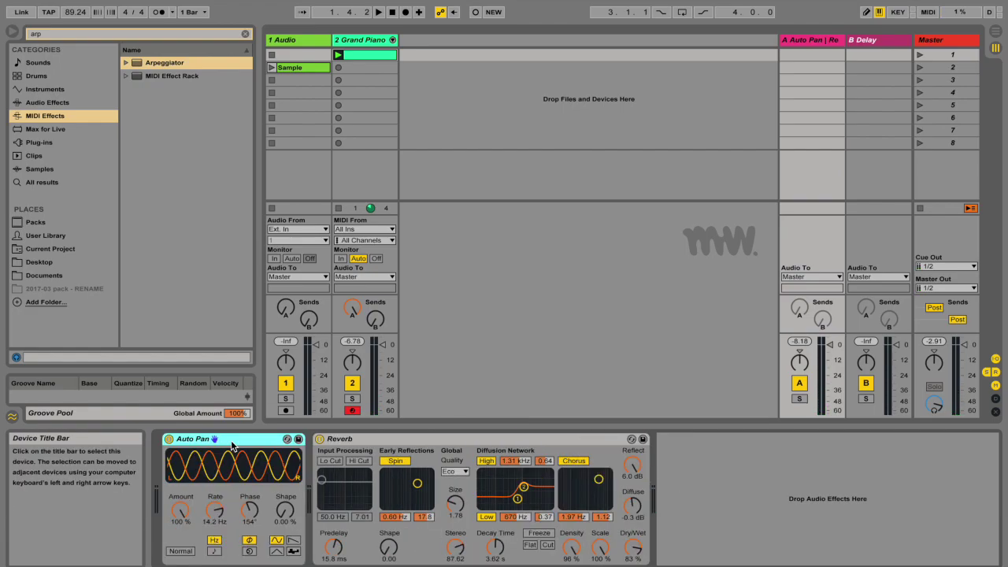